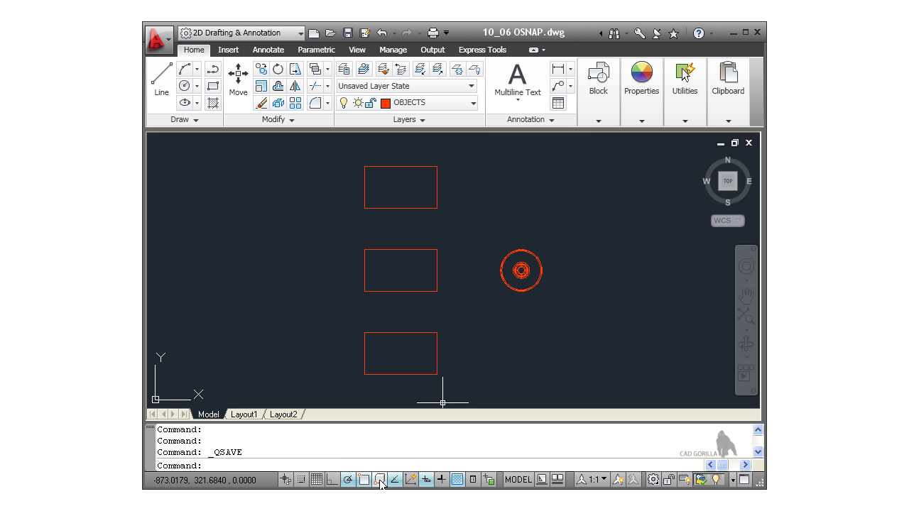
# - Turn on 3D object snap and disable the Midpoint mode in the 2D object snap settings
pyautogui.click(381, 481)
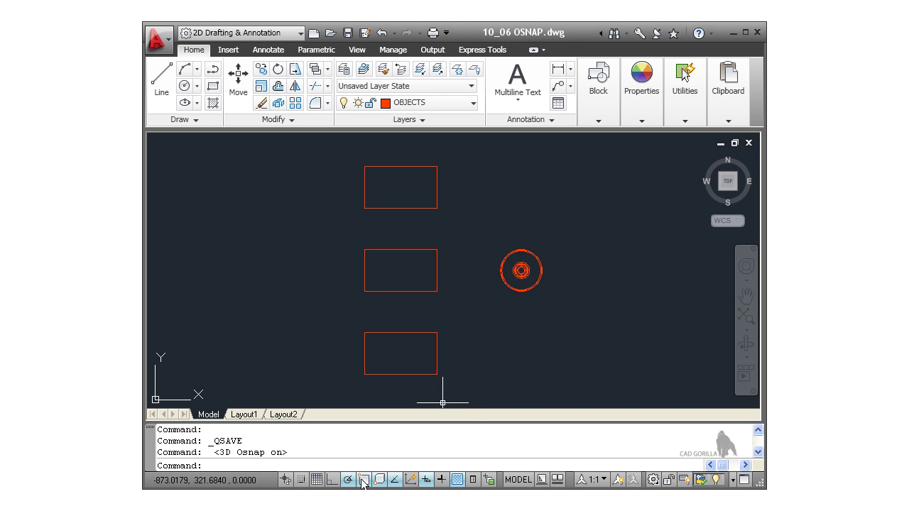
pyautogui.rightClick(364, 482)
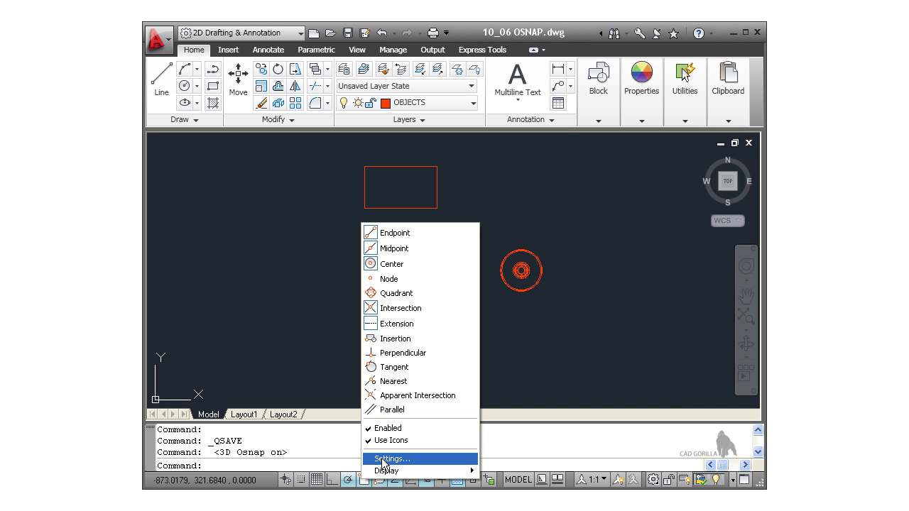
pyautogui.click(385, 459)
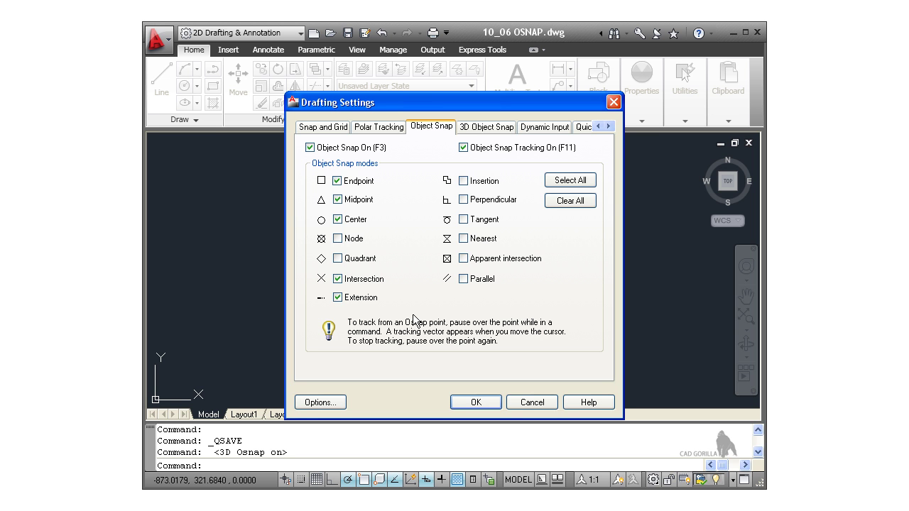
pyautogui.click(339, 200)
pyautogui.click(338, 200)
pyautogui.click(339, 200)
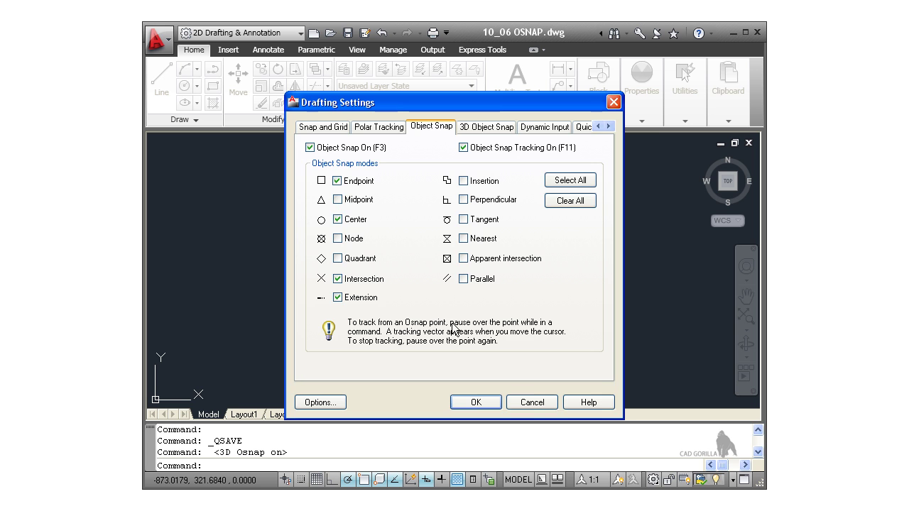
pyautogui.click(471, 402)
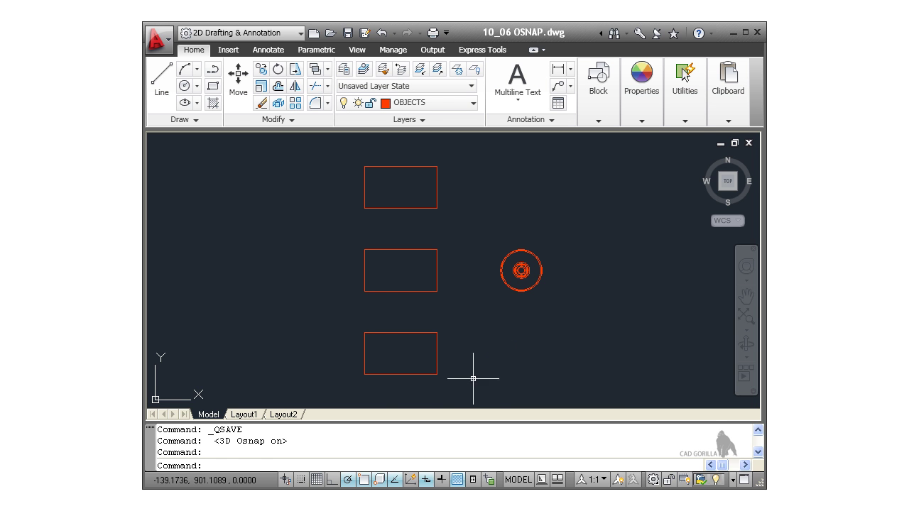
# - Review the Vertex and Center of face modes in the 3D object snap settings, and turn 3D object snap off
pyautogui.rightClick(381, 482)
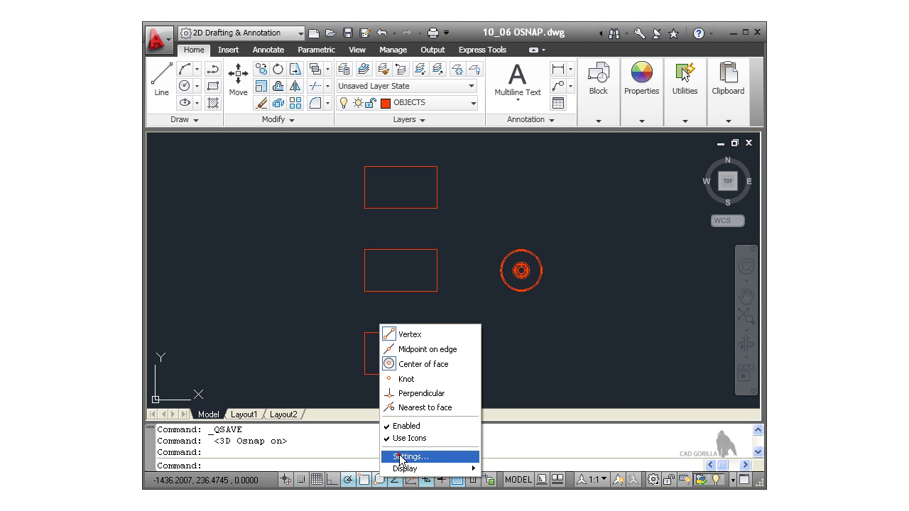
pyautogui.click(402, 457)
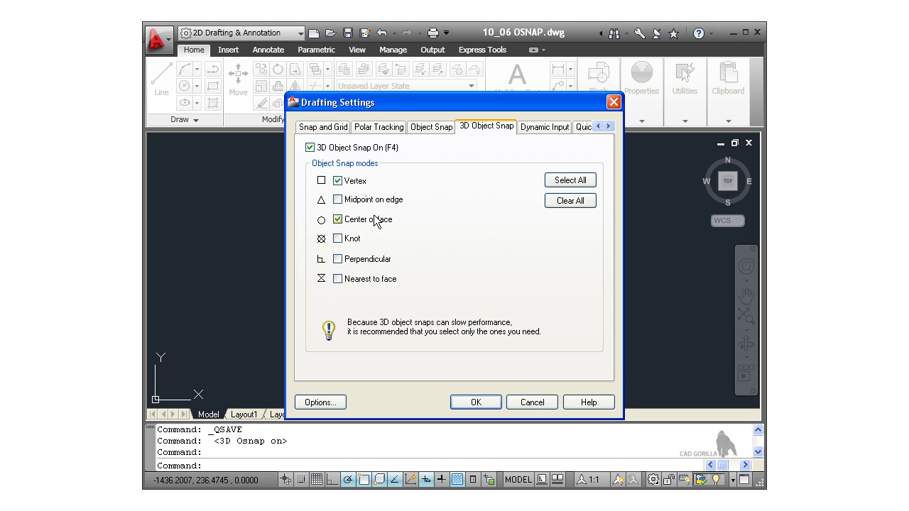
pyautogui.click(340, 181)
pyautogui.click(338, 219)
pyautogui.click(472, 403)
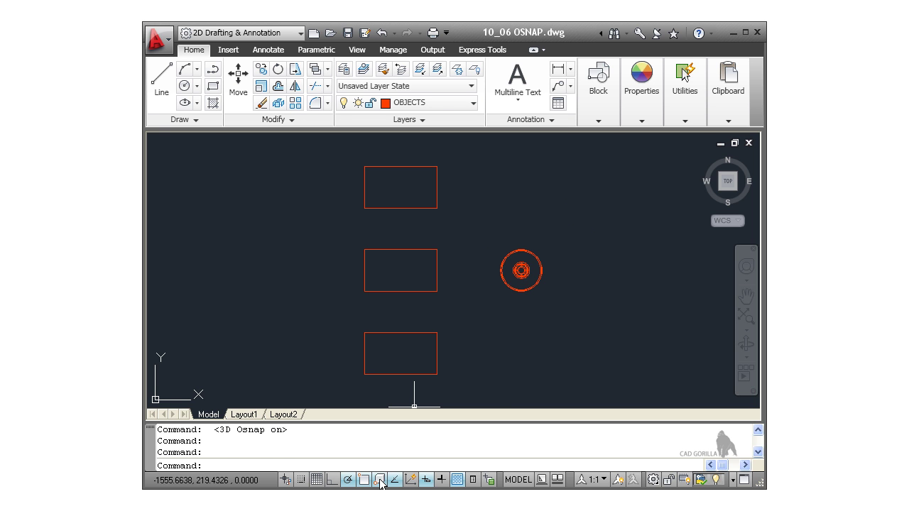
pyautogui.click(380, 481)
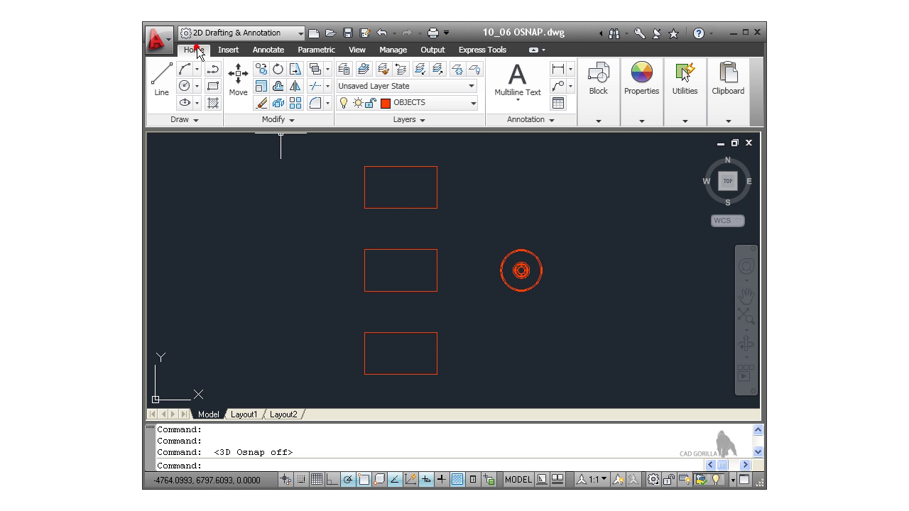
# - Copy the circular object by its center to the top rectangle's upper-right corner and the bottom rectangle's lower-right corner
pyautogui.click(260, 74)
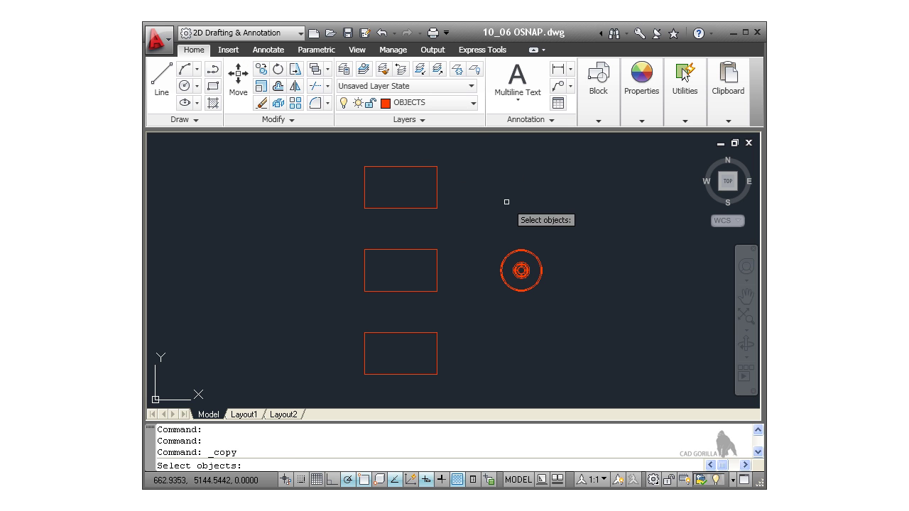
pyautogui.click(515, 252)
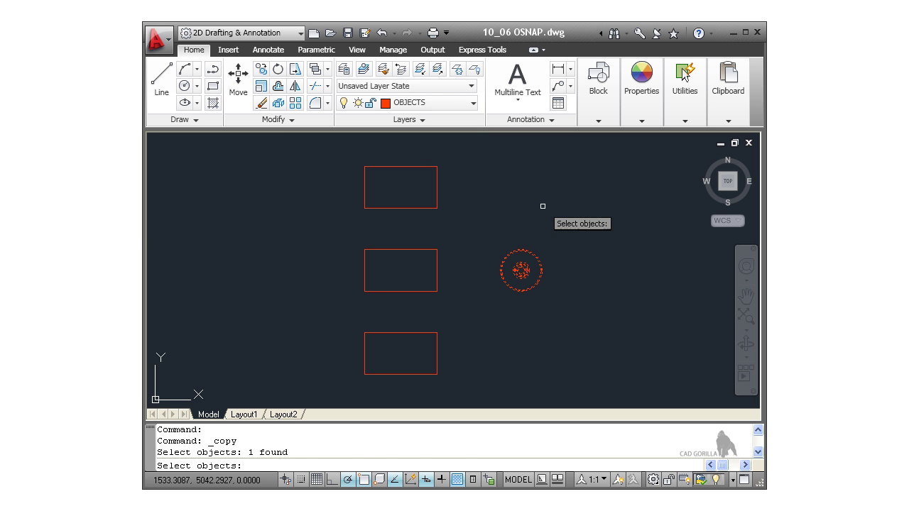
pyautogui.press('Return')
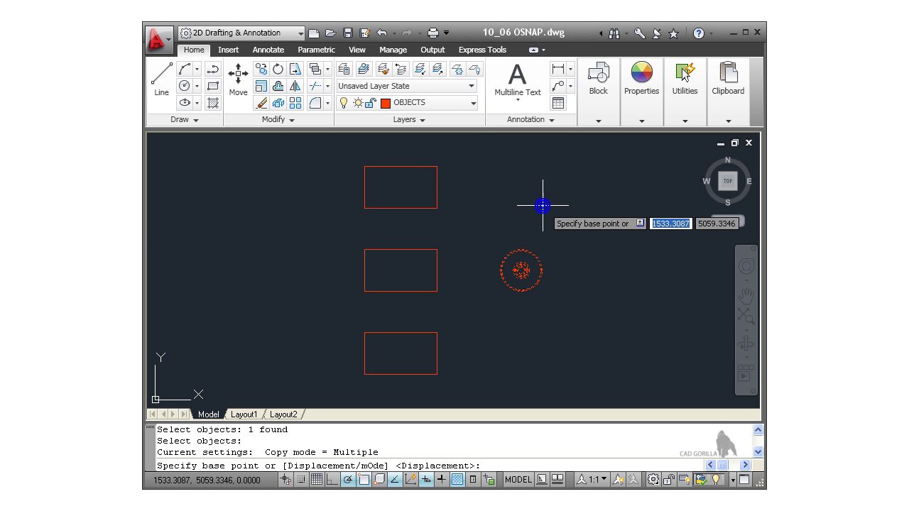
pyautogui.click(521, 270)
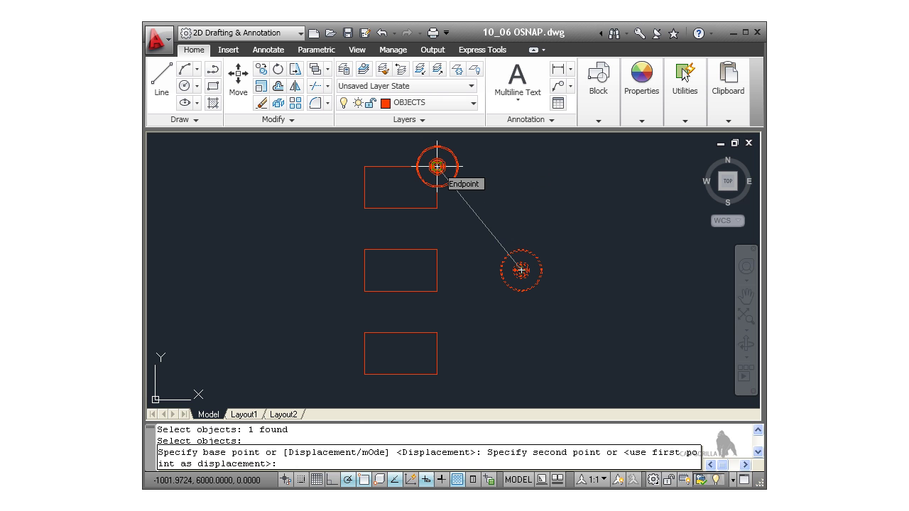
pyautogui.click(437, 166)
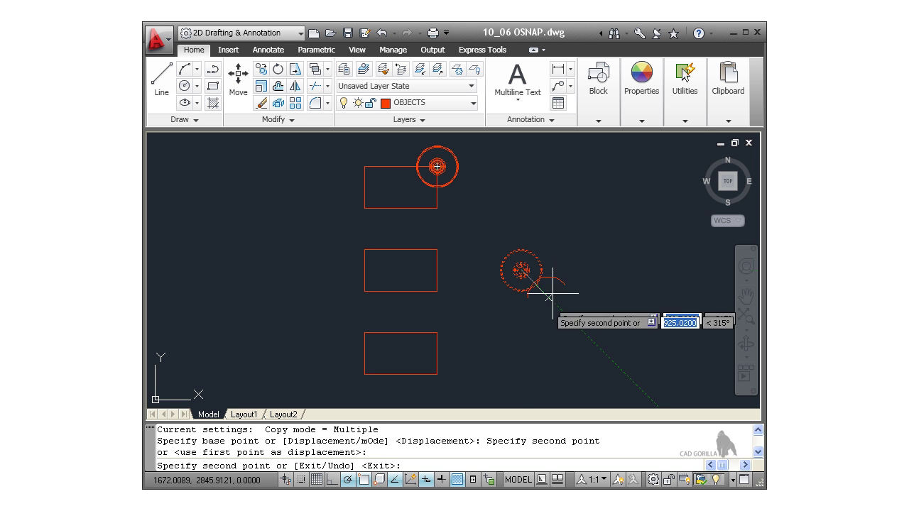
pyautogui.click(437, 375)
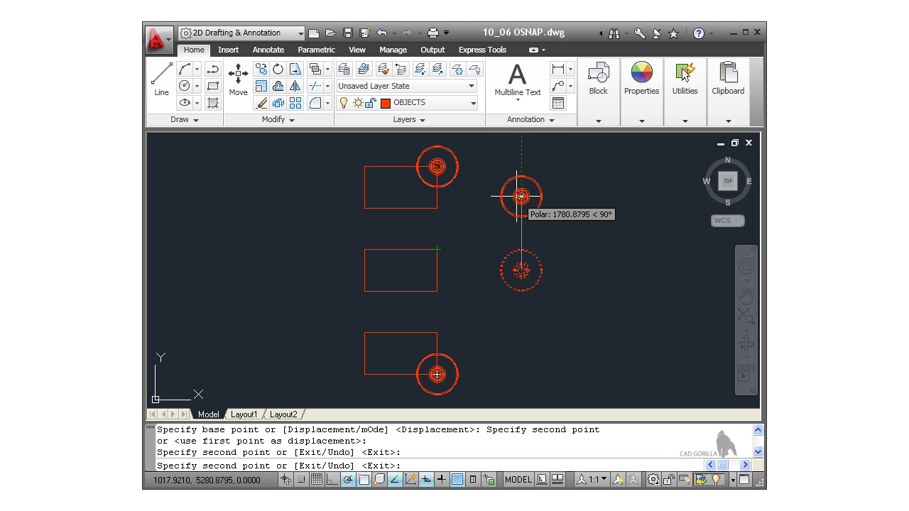
# - Place another copy at the midpoint of the middle rectangle's right edge with a one-time Midpoint snap, and finish copying
pyautogui.press('F8')
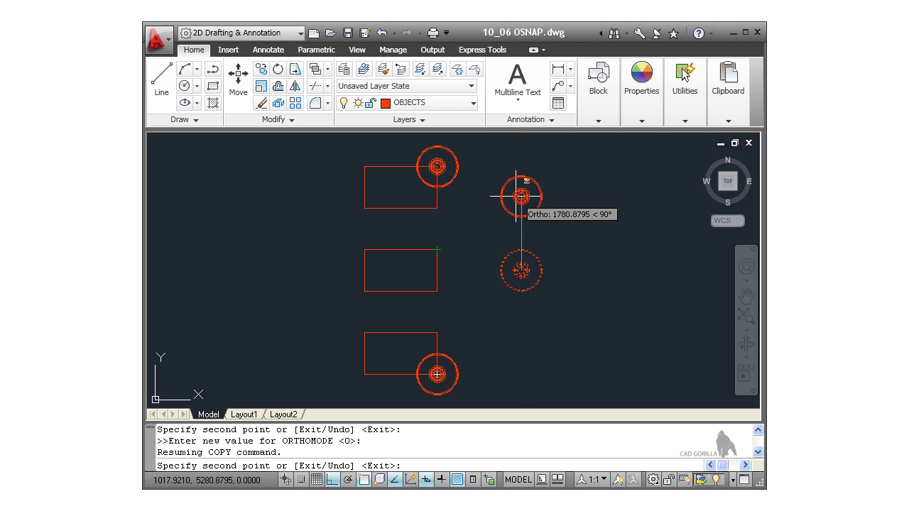
pyautogui.keyDown('shift'); pyautogui.rightClick(517, 196); pyautogui.keyUp('shift')
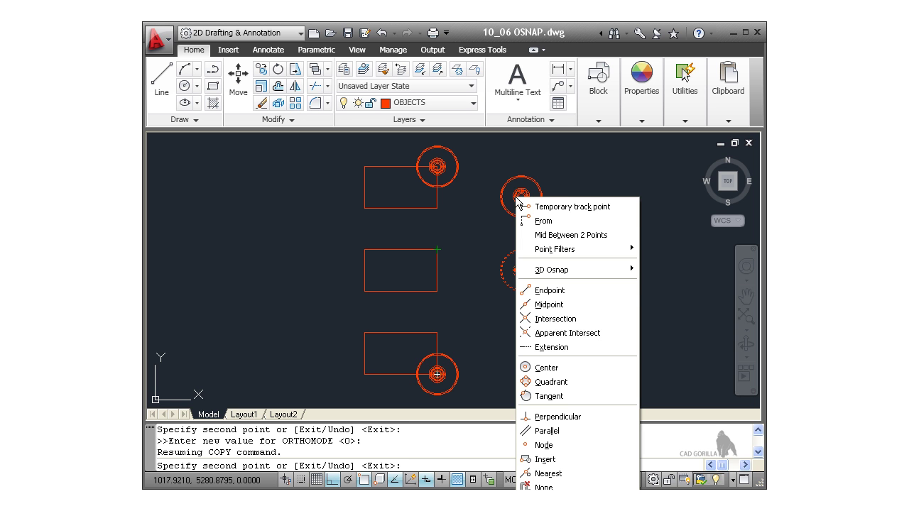
pyautogui.click(541, 306)
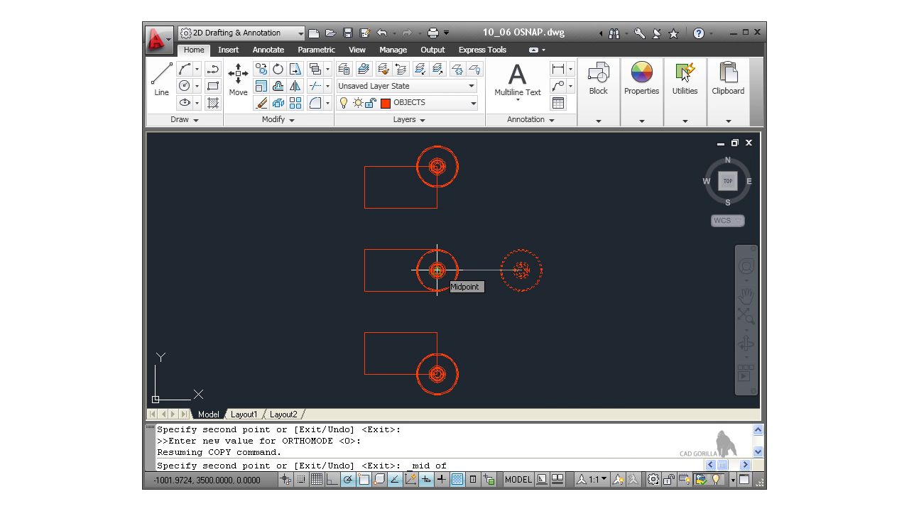
pyautogui.click(437, 270)
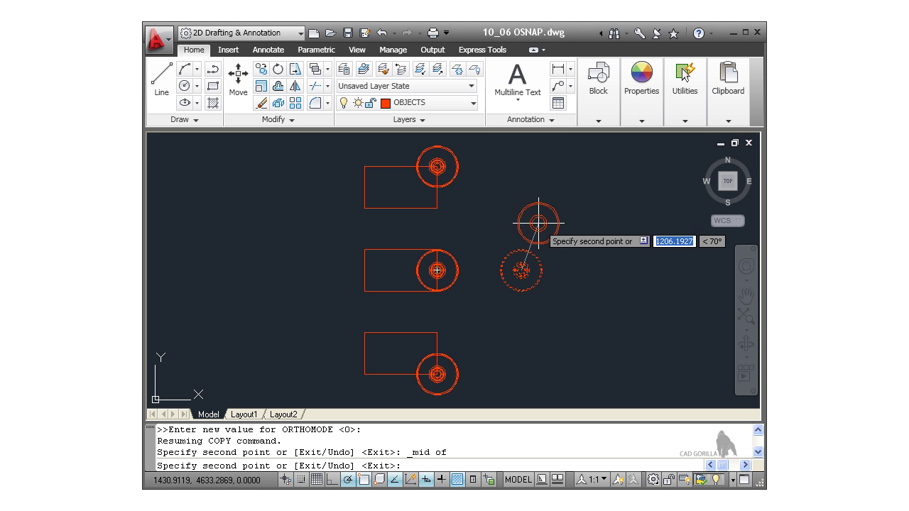
pyautogui.press('Return')
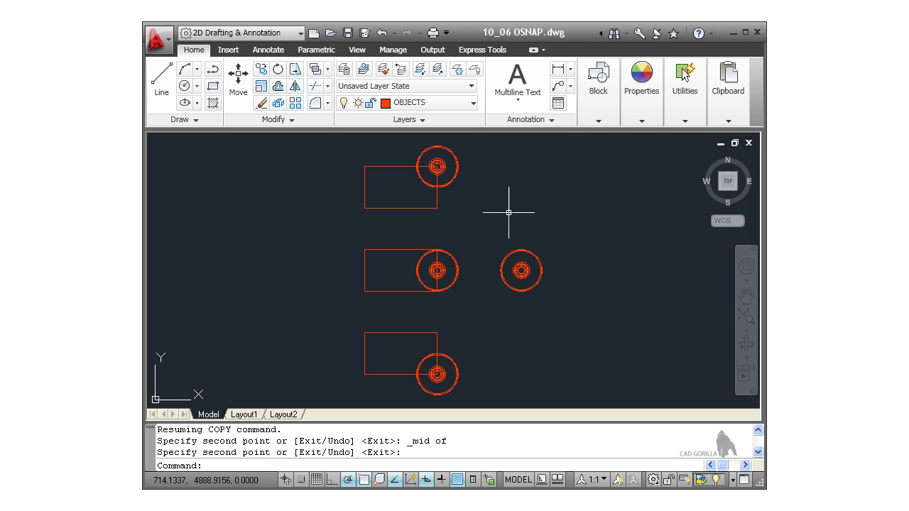
pyautogui.click(261, 71)
pyautogui.click(525, 250)
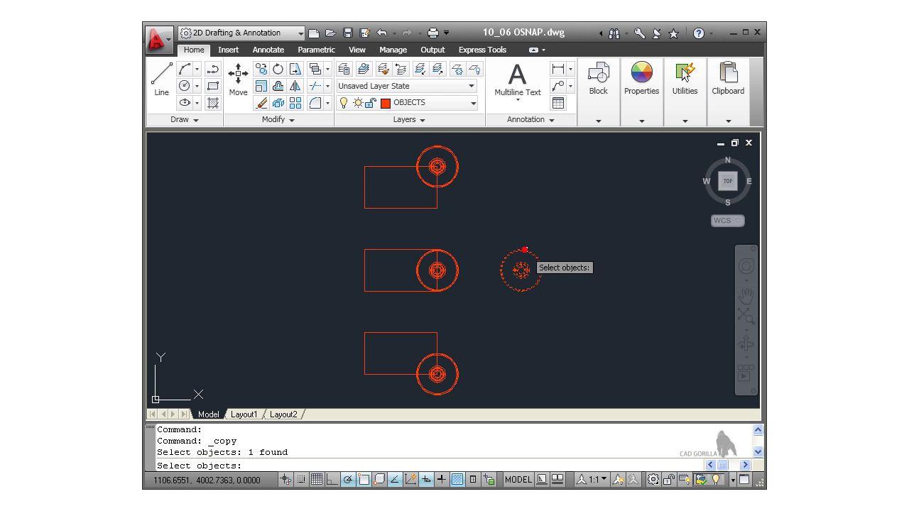
pyautogui.press('Return')
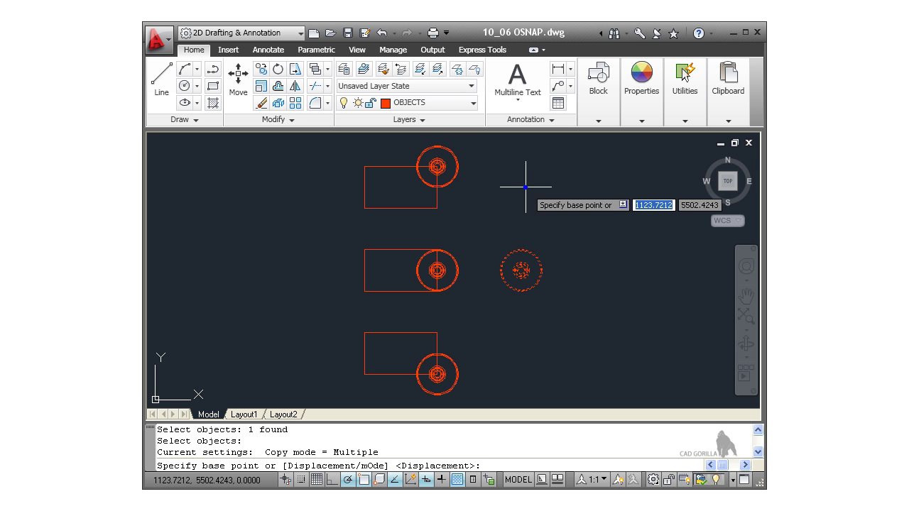
pyautogui.click(522, 270)
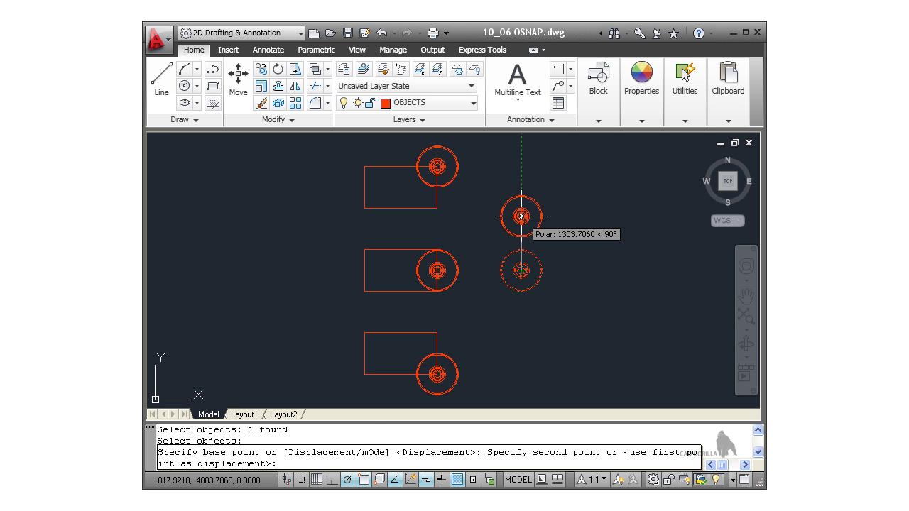
pyautogui.press('Escape')
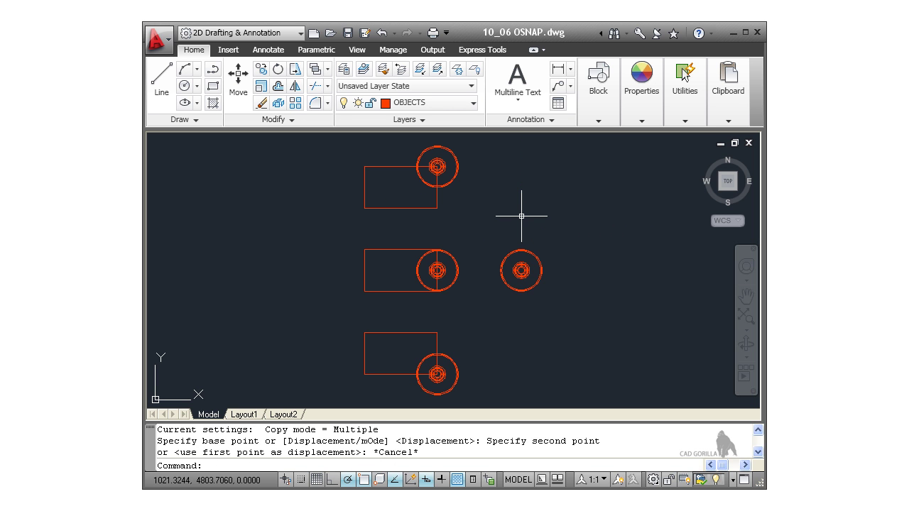
# - Switch to the southwest isometric view of the model and turn on 3D object snap
pyautogui.click(721, 190)
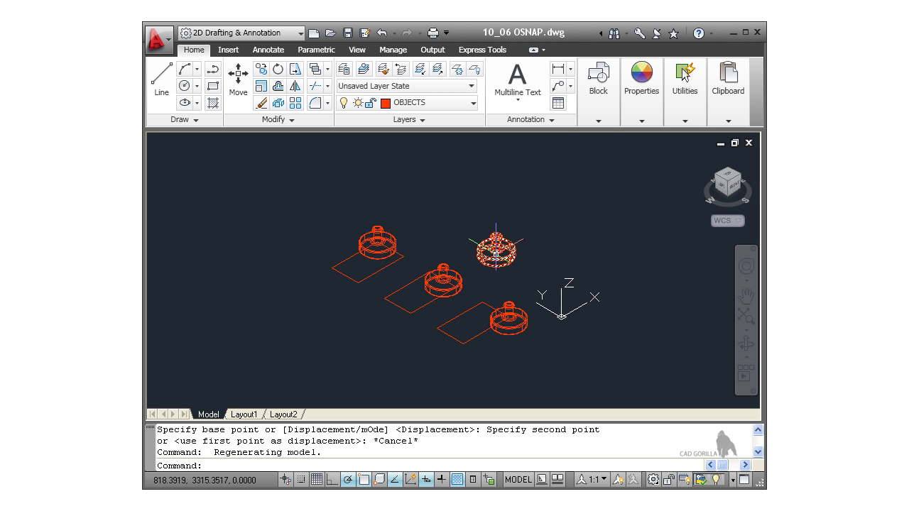
pyautogui.scroll(6, 496, 253)
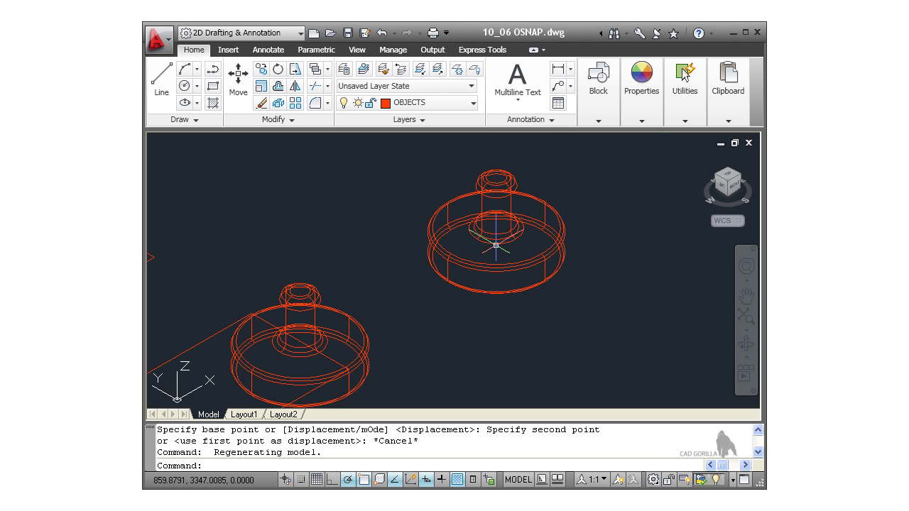
pyautogui.moveTo(587, 197)
pyautogui.mouseDown(button='middle')
pyautogui.moveTo(559, 217)
pyautogui.moveTo(535, 217)
pyautogui.mouseUp(button='middle')
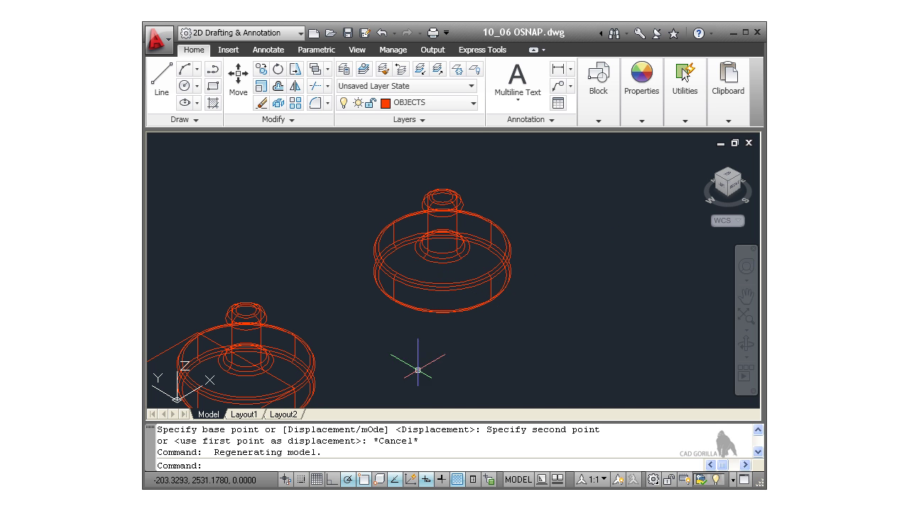
pyautogui.click(380, 480)
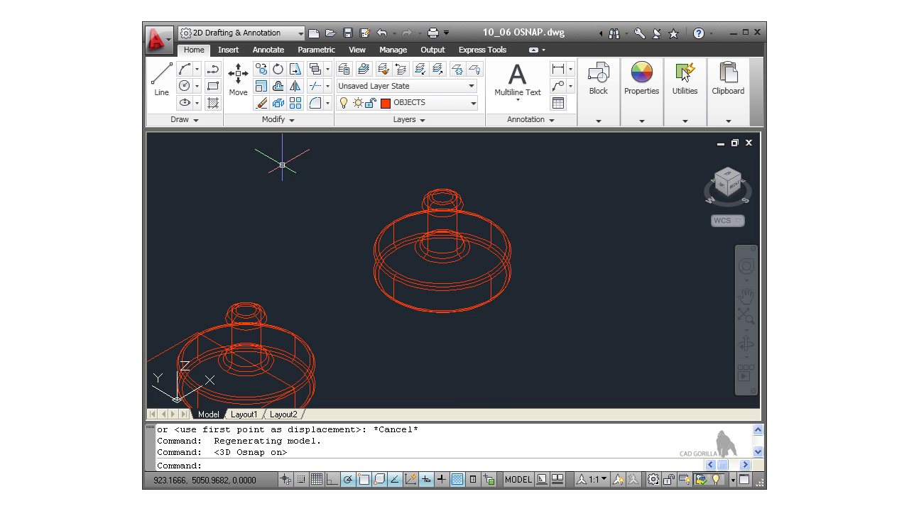
pyautogui.click(239, 80)
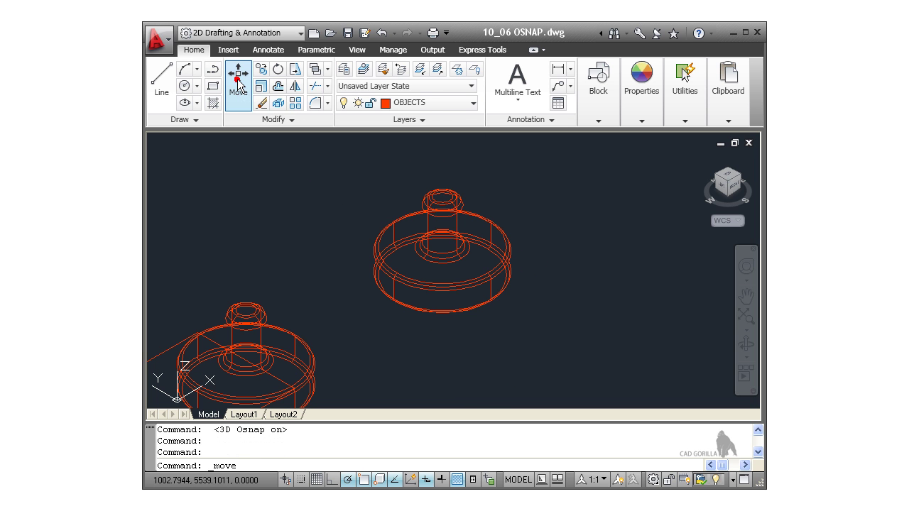
pyautogui.click(437, 190)
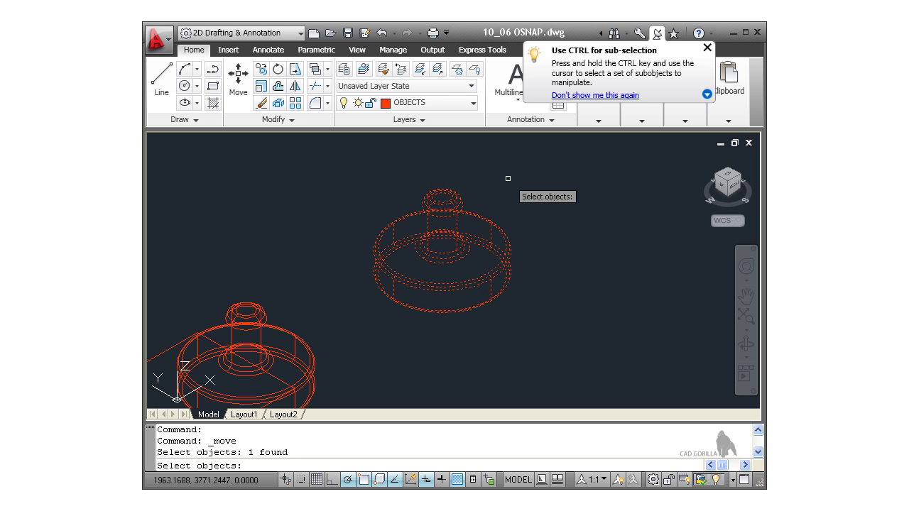
pyautogui.press('Return')
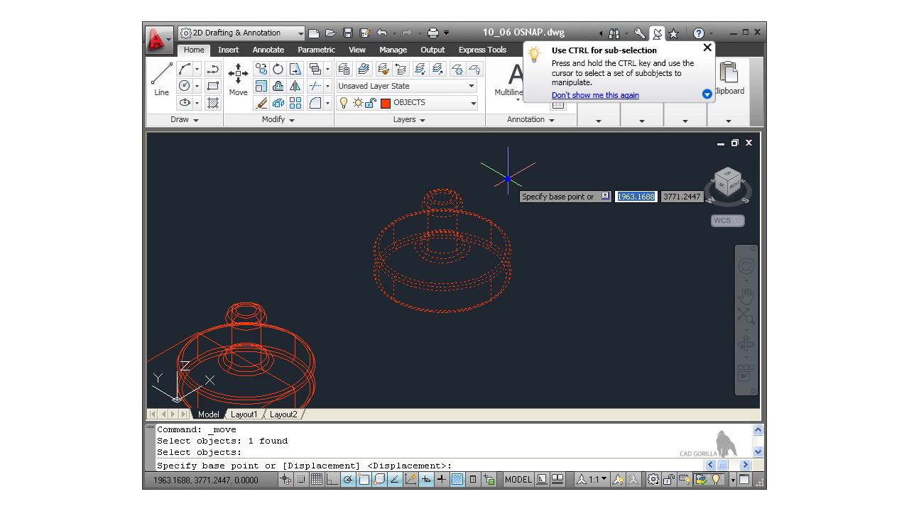
pyautogui.click(443, 196)
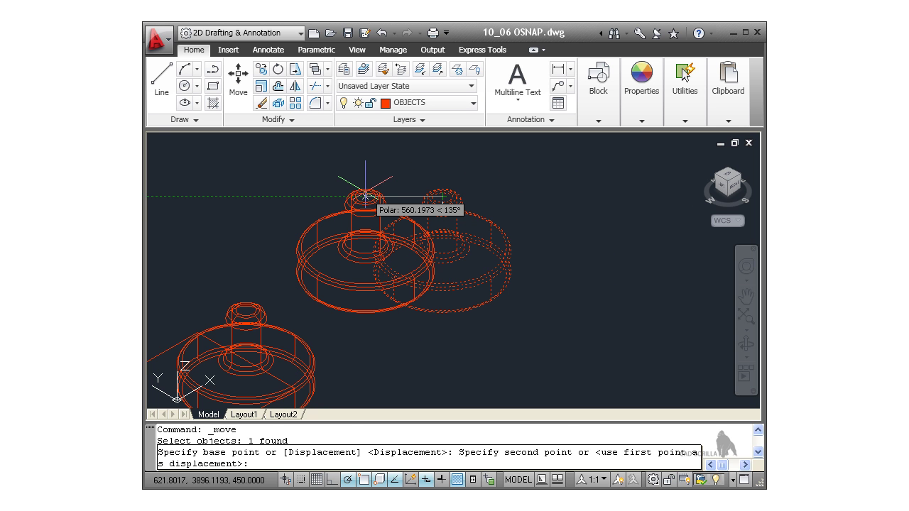
pyautogui.press('Escape')
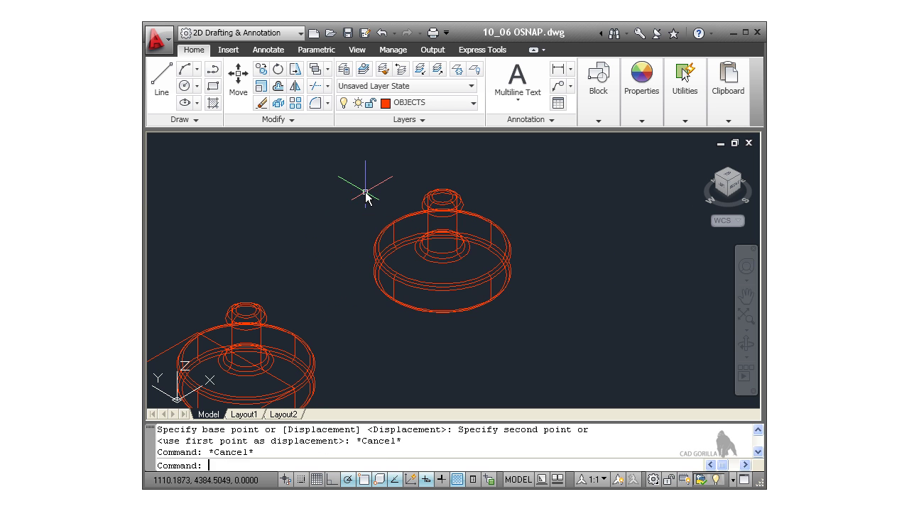